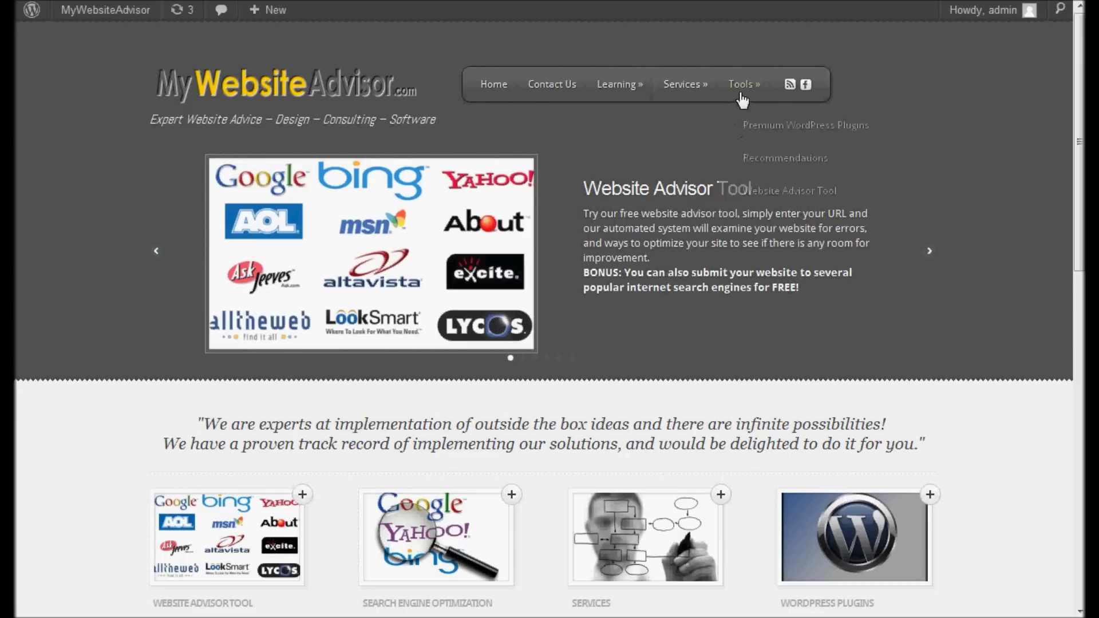
Go to the site's Tools page and open the Google Web Fonts Manager plugin page.
click(739, 213)
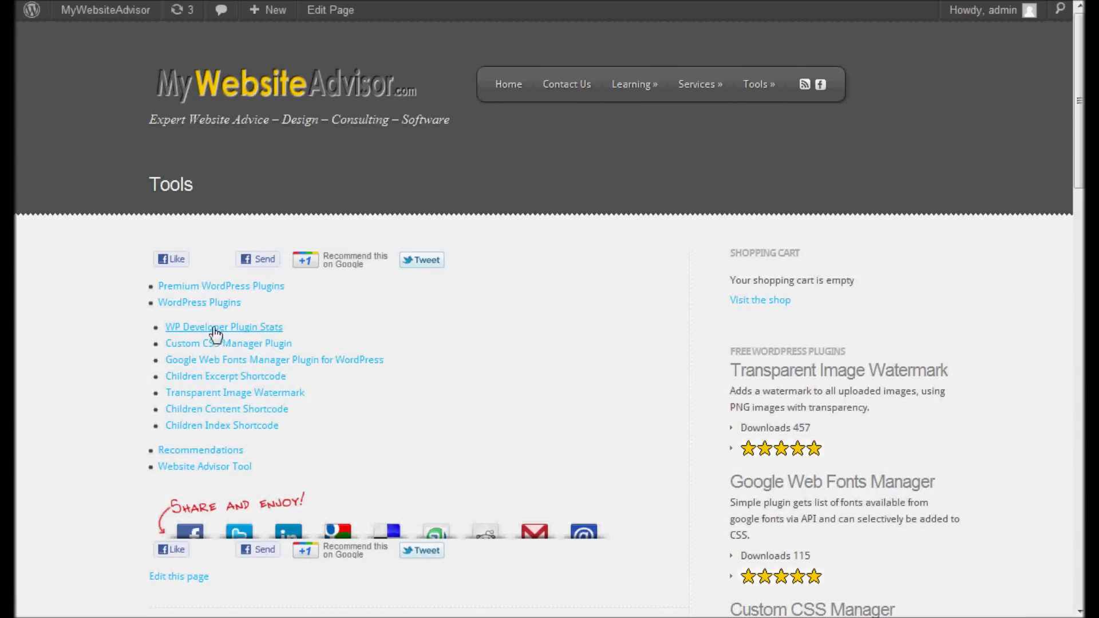
click(187, 366)
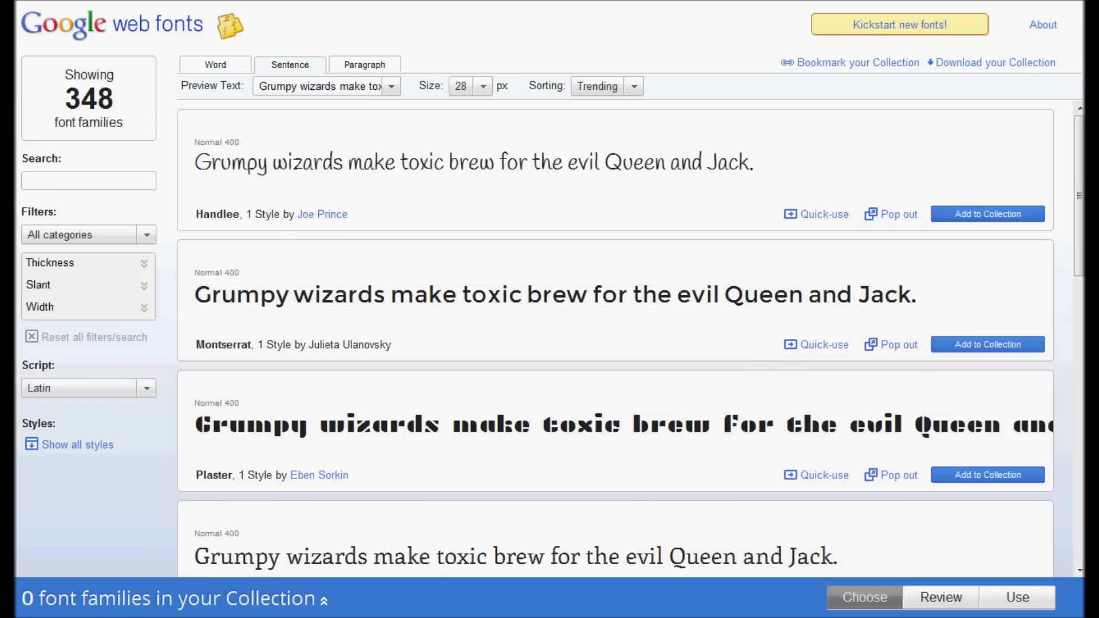
Scroll down through the trending Google Web Fonts families and back up.
scroll(483, 237, down, 20)
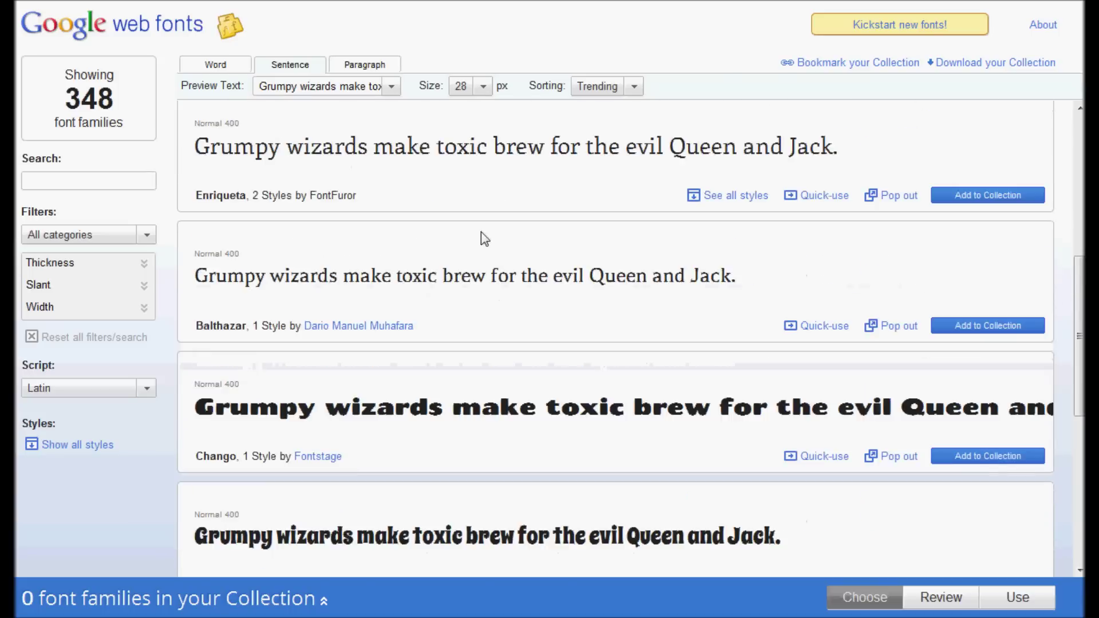
scroll(482, 237, down, 18)
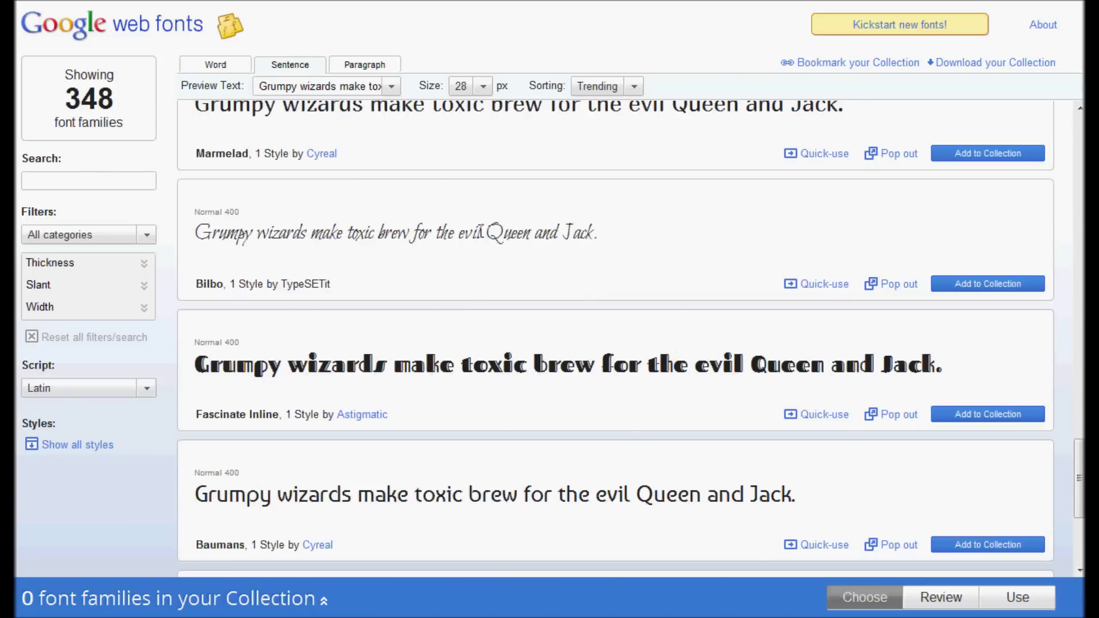
scroll(483, 238, up, 6)
scroll(483, 237, up, 20)
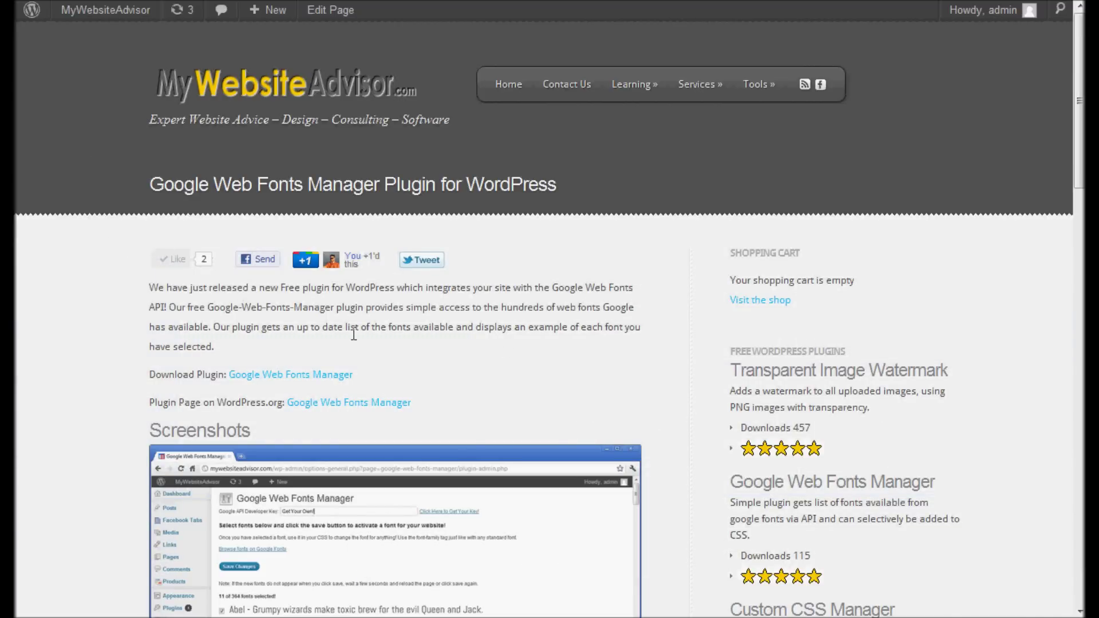
Scroll through the Google Web Fonts Manager plugin page screenshots and back.
scroll(245, 280, down, 4)
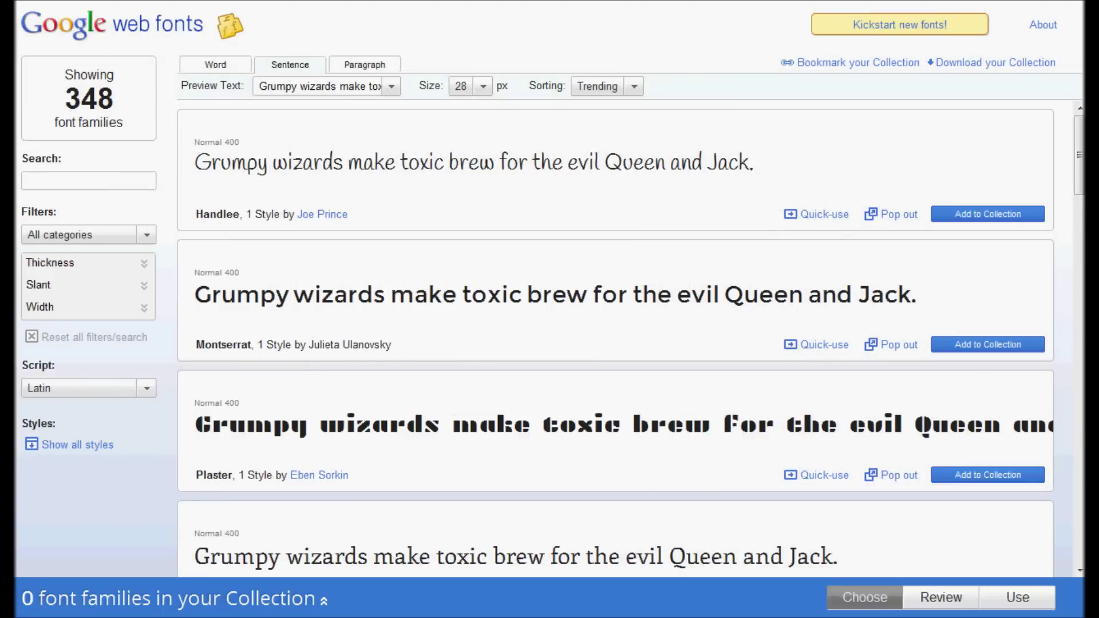
scroll(611, 289, down, 9)
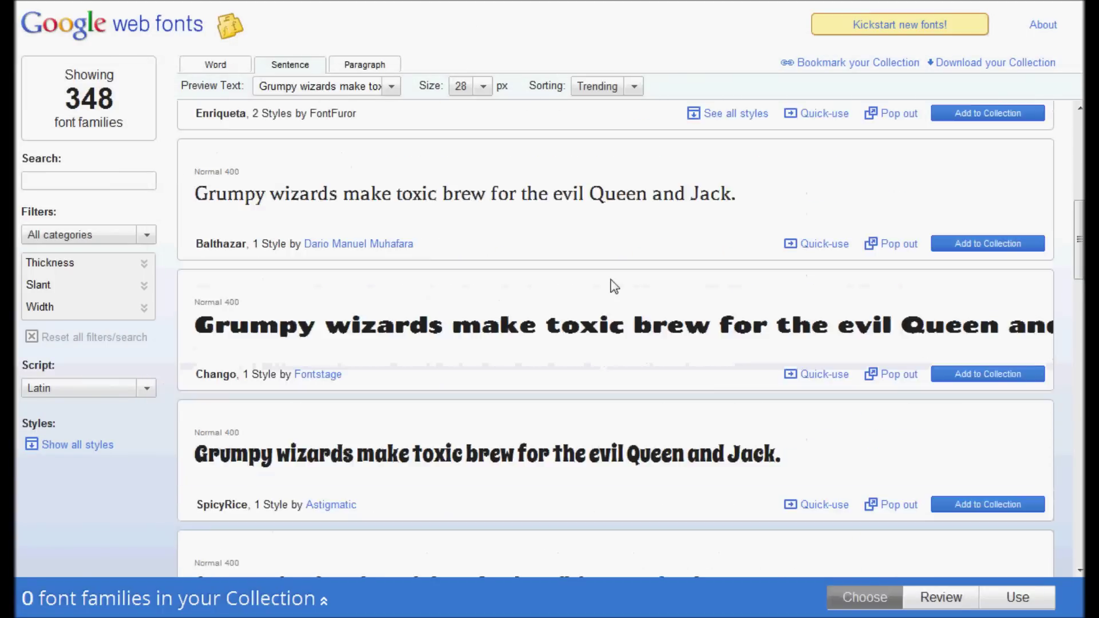
scroll(611, 285, down, 4)
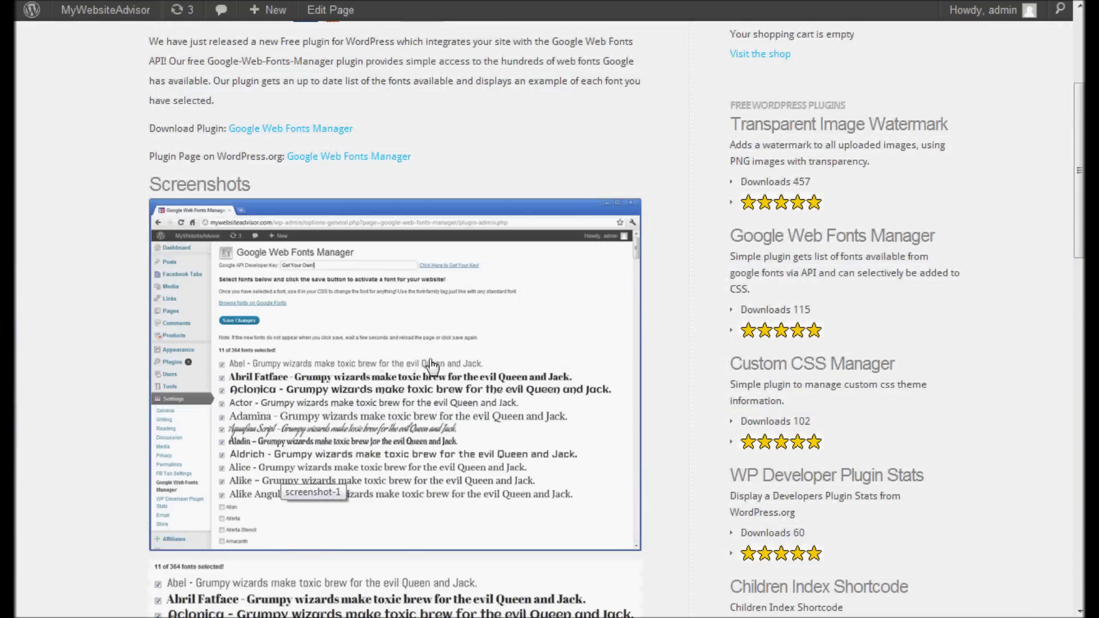
scroll(431, 366, down, 3)
scroll(186, 467, down, 2)
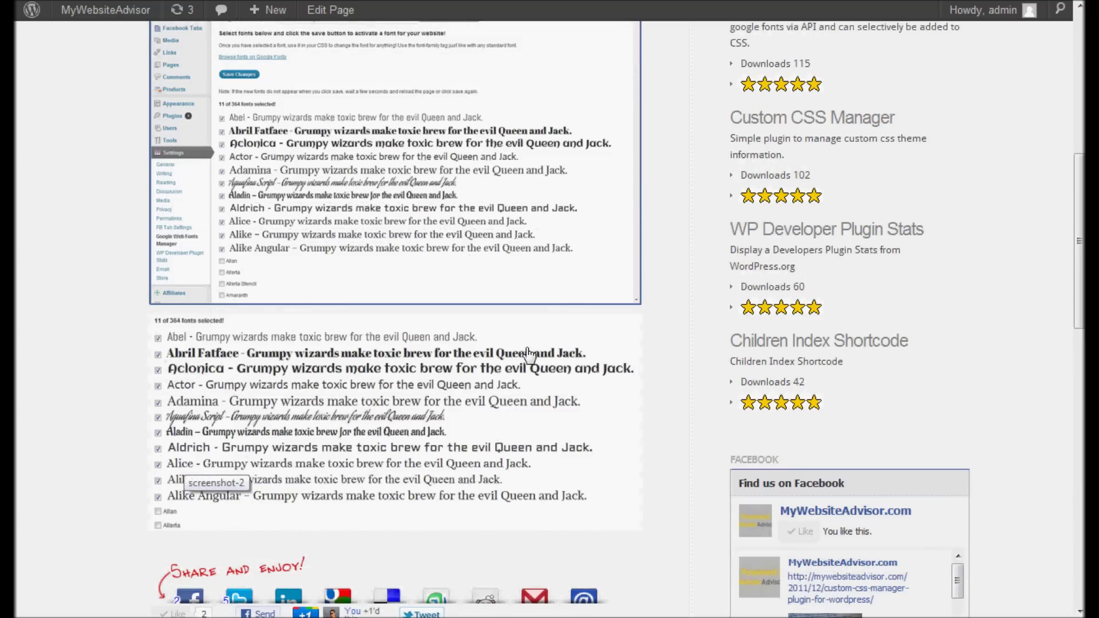
scroll(416, 306, up, 3)
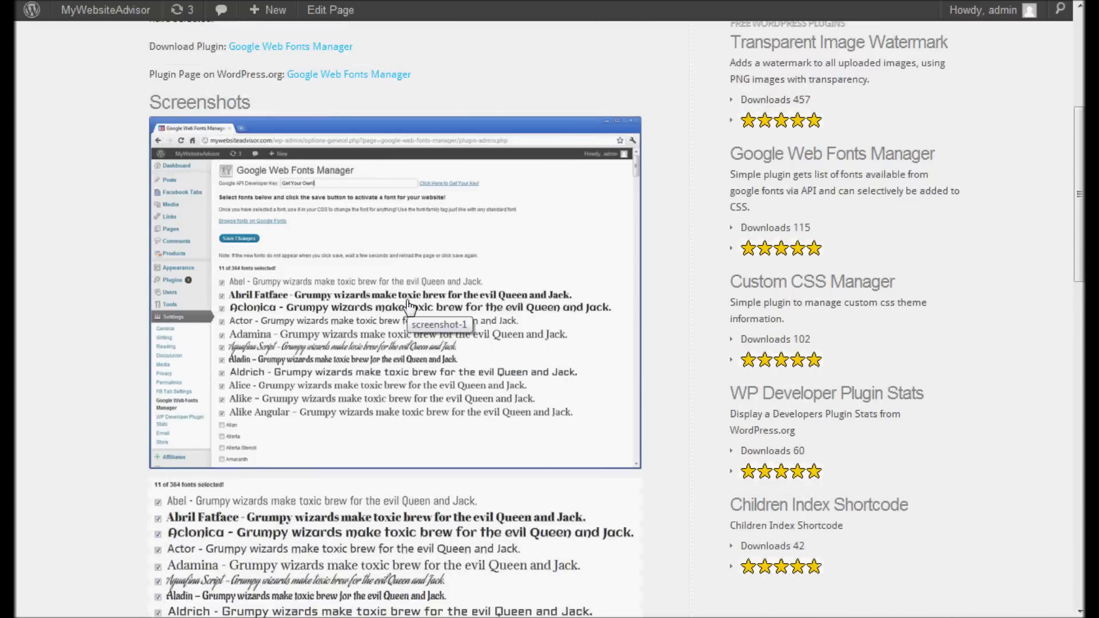
scroll(409, 307, down, 5)
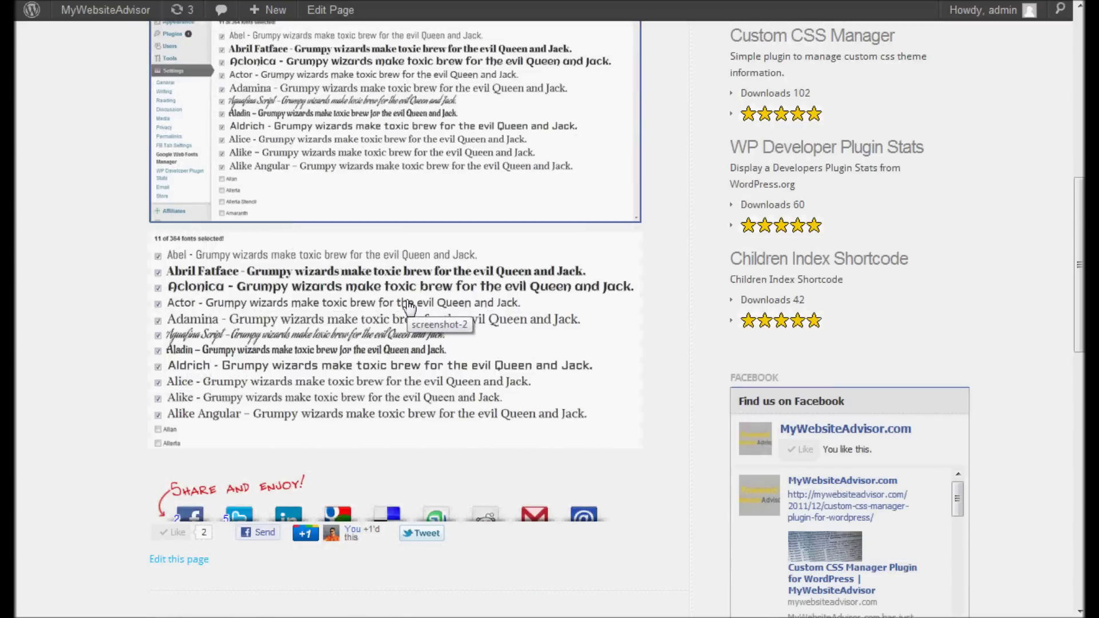
scroll(409, 307, up, 5)
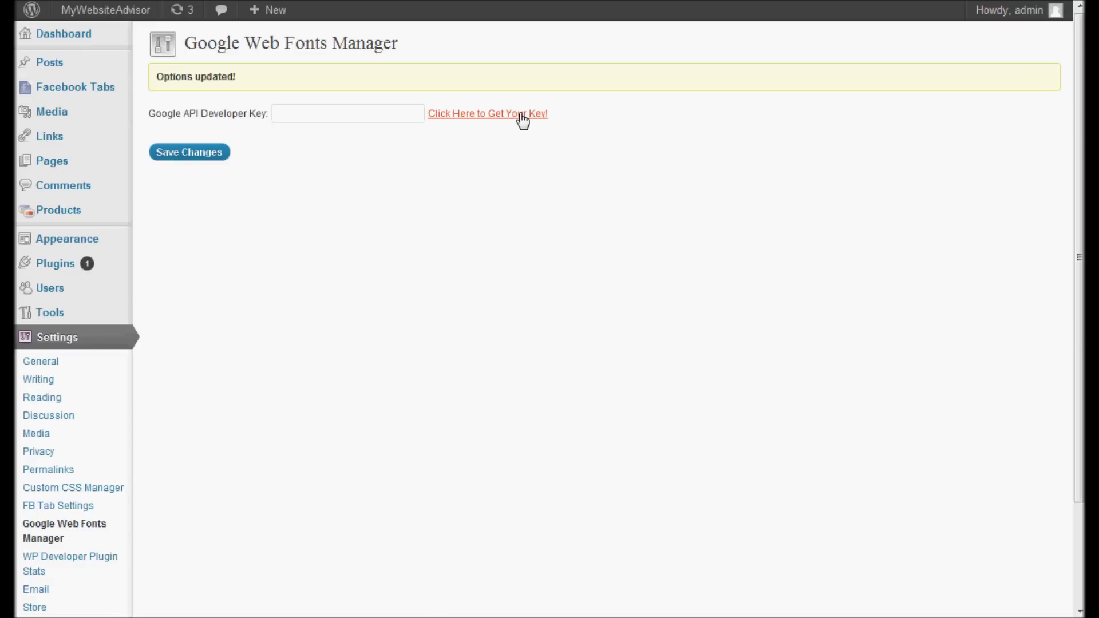
Paste the Google API developer key into its settings field and save the changes.
click(377, 118)
key(ctrl+v)
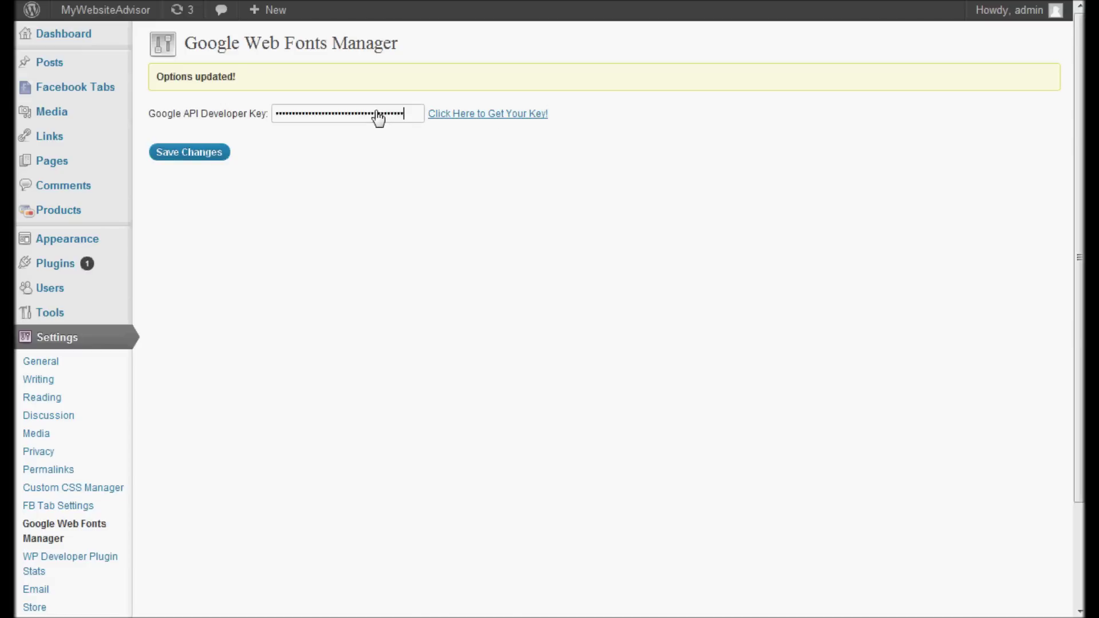
click(177, 157)
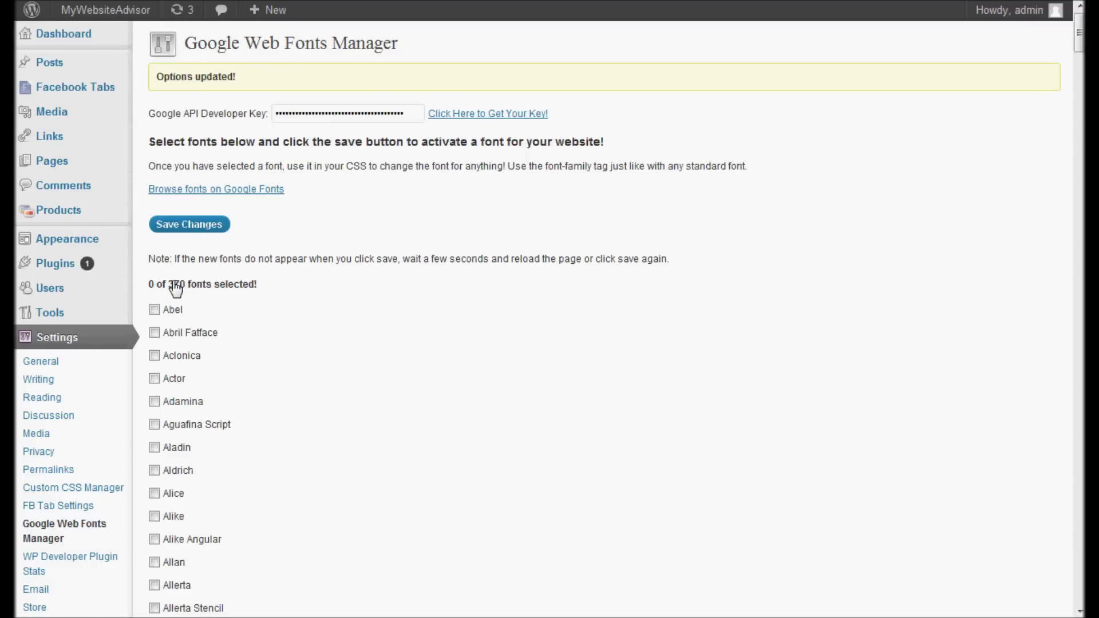
Activate Abel, Abril Fatface, Aclonica, Actor and Adamina from the 370 fonts and save.
double_click(176, 285)
click(283, 275)
click(154, 310)
click(154, 332)
click(154, 356)
click(154, 378)
click(153, 401)
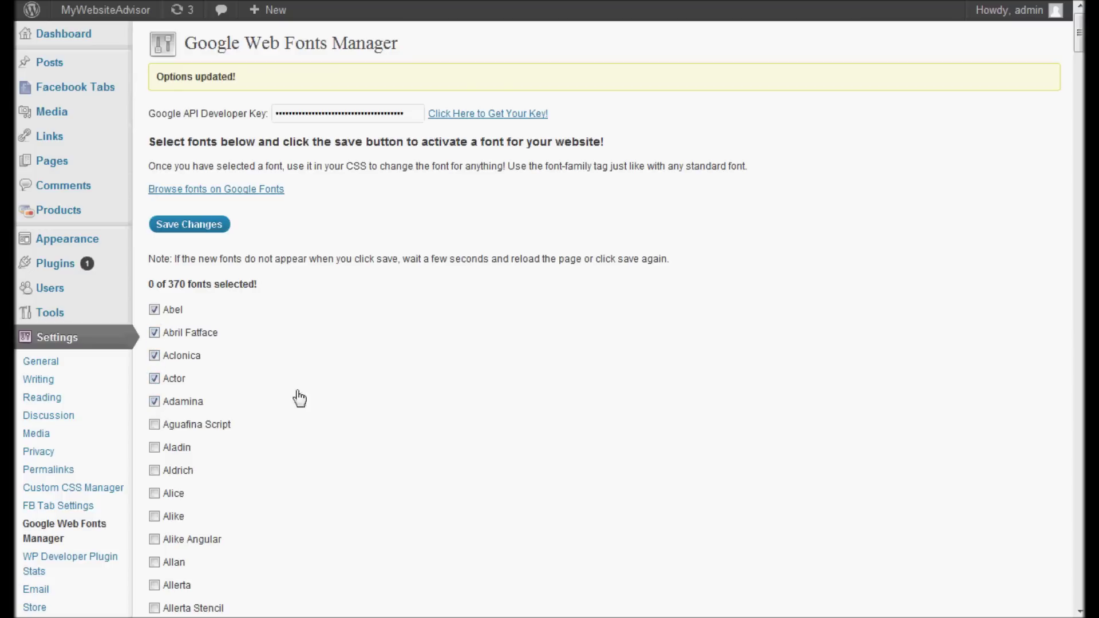
click(208, 224)
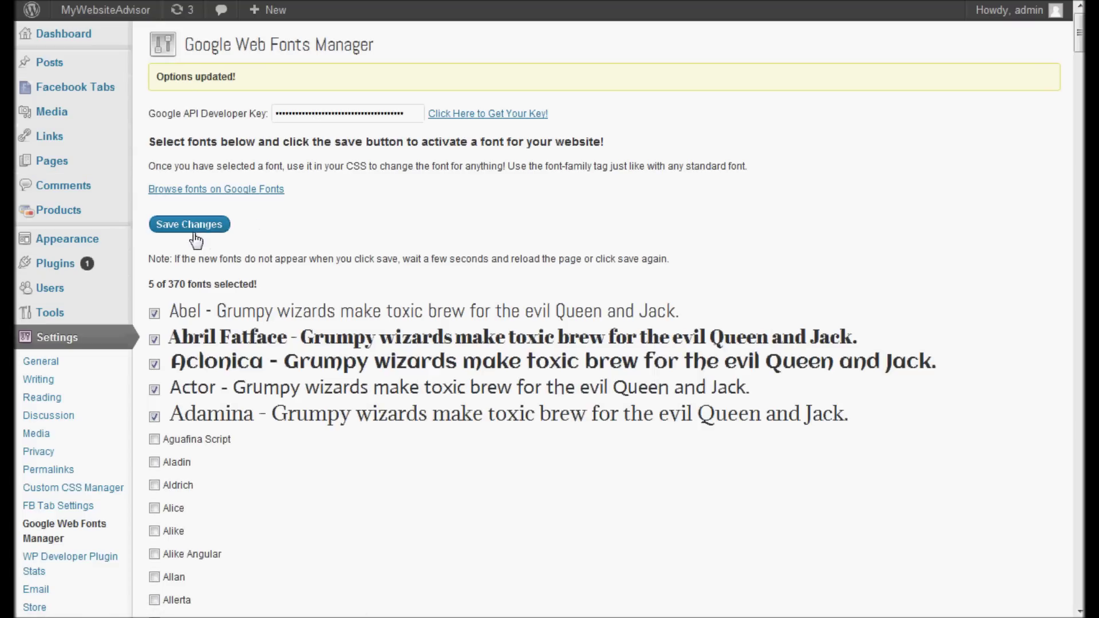
click(193, 227)
scroll(250, 445, down, 4)
scroll(250, 445, up, 4)
click(228, 229)
drag(169, 342, 475, 339)
click(539, 355)
drag(185, 46, 377, 45)
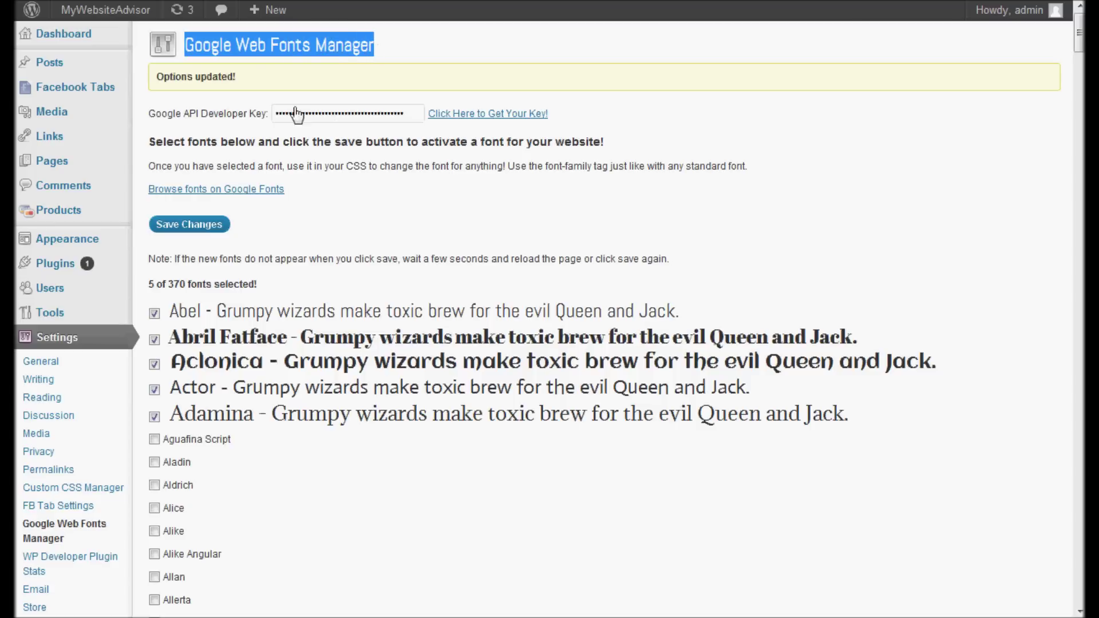
click(259, 48)
drag(371, 51, 452, 44)
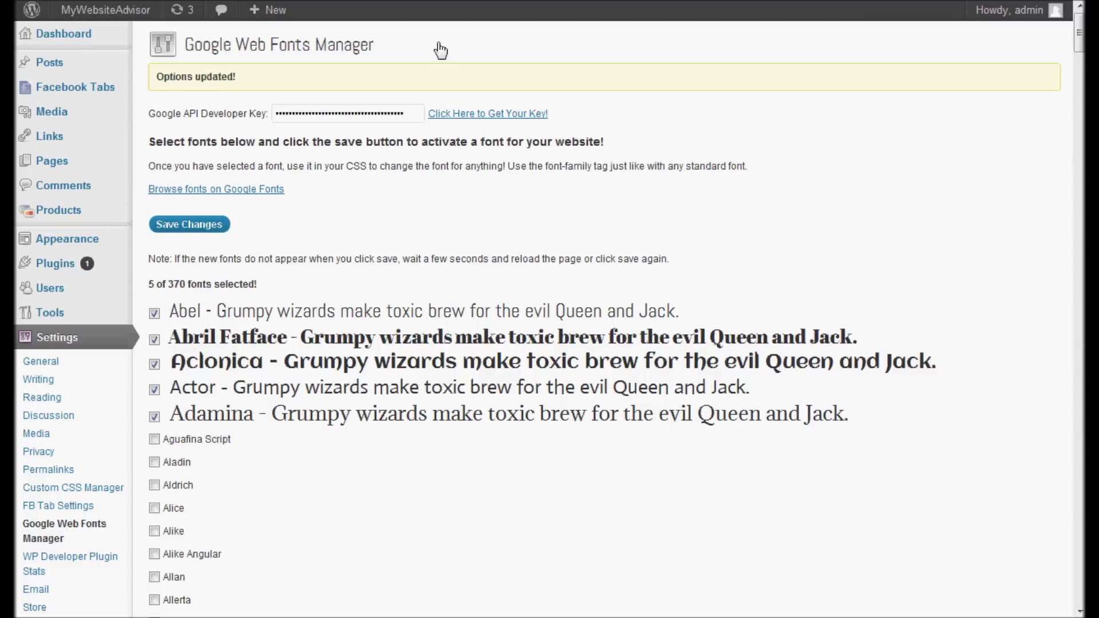